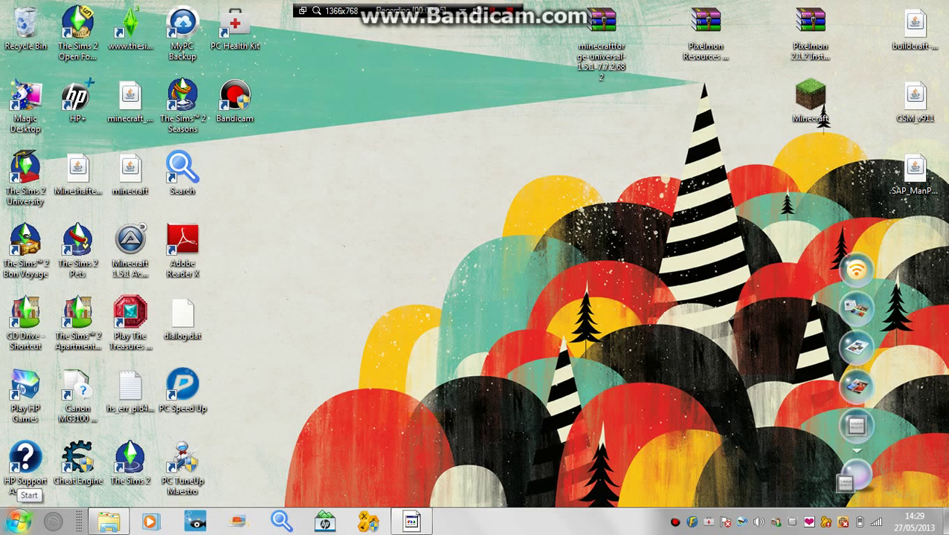
Open the Downloads folder window containing the minecraft jar file.
left_click(19, 519)
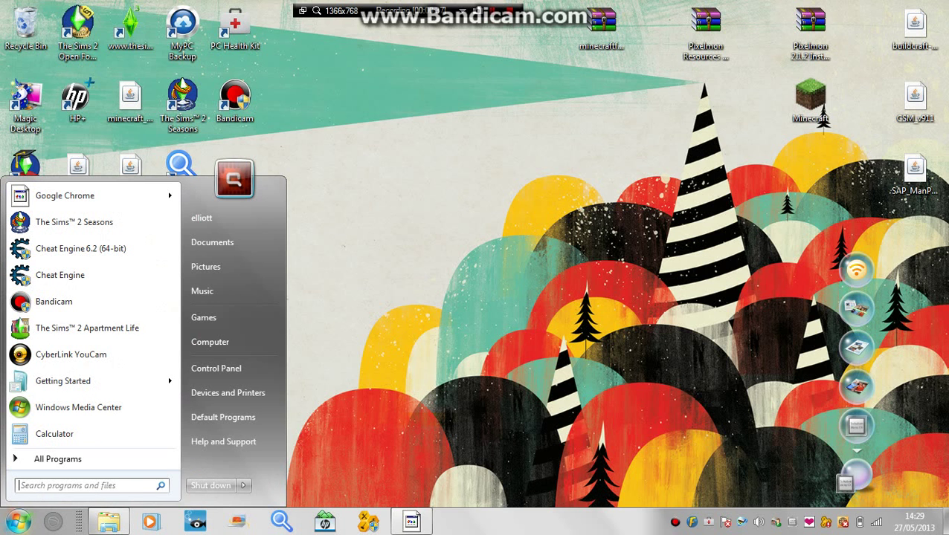
left_click(108, 522)
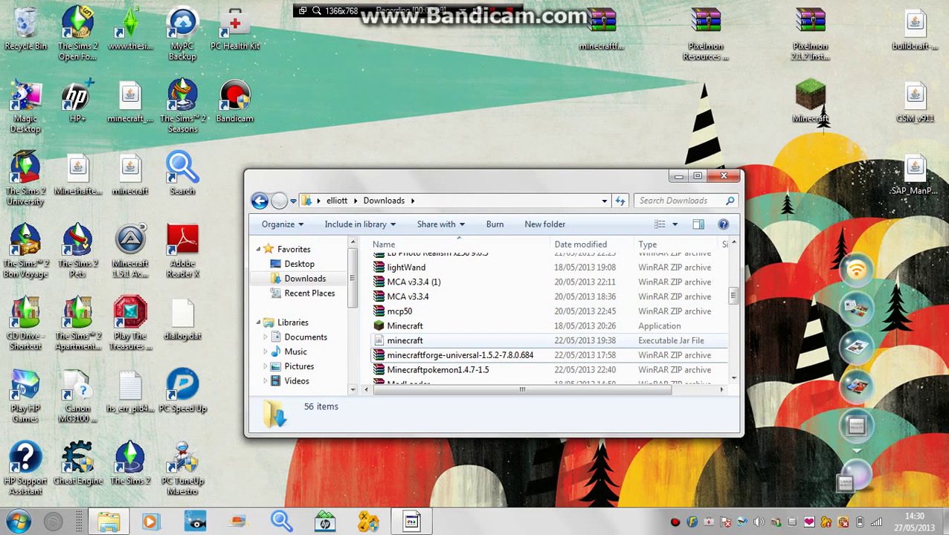
left_click(405, 341)
left_click_drag(404, 341, 491, 140)
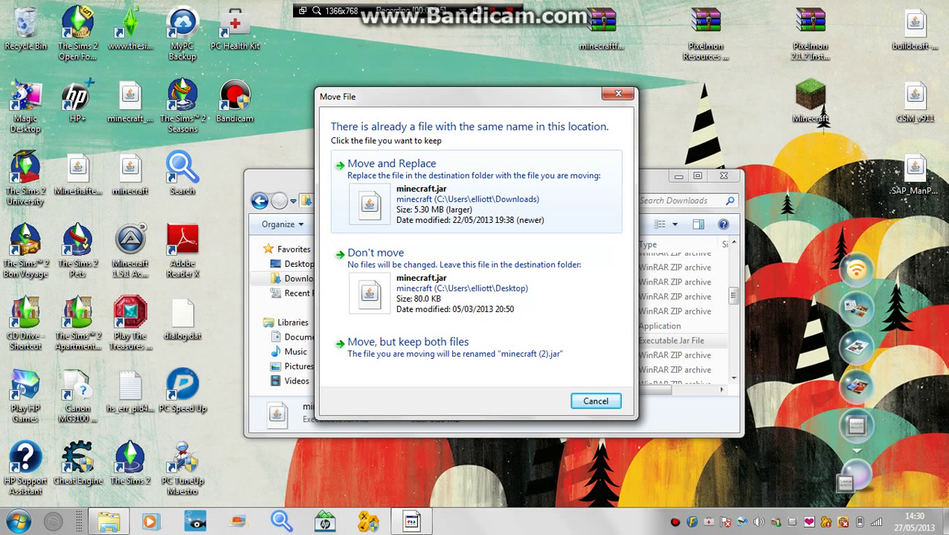
left_click(617, 94)
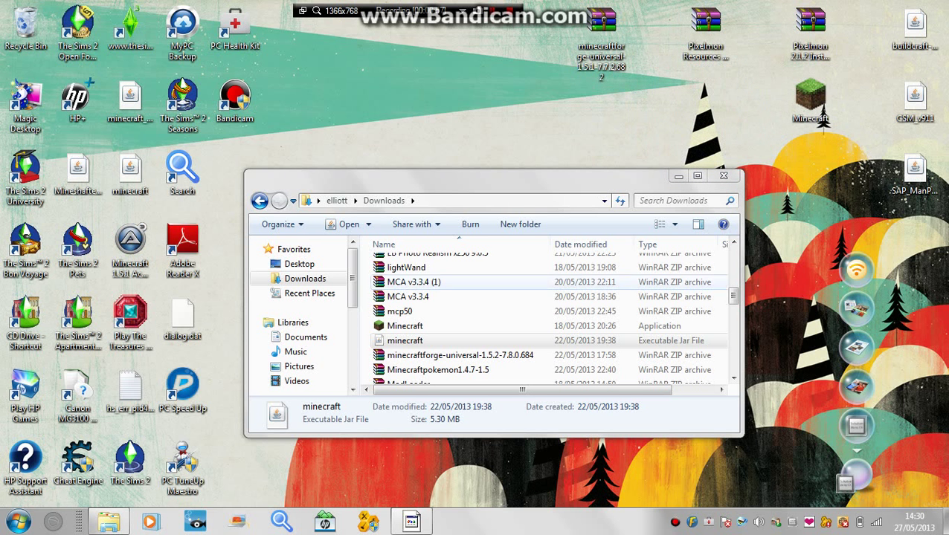
Copy the minecraft executable jar file from Downloads and close the folder window.
right_click(409, 341)
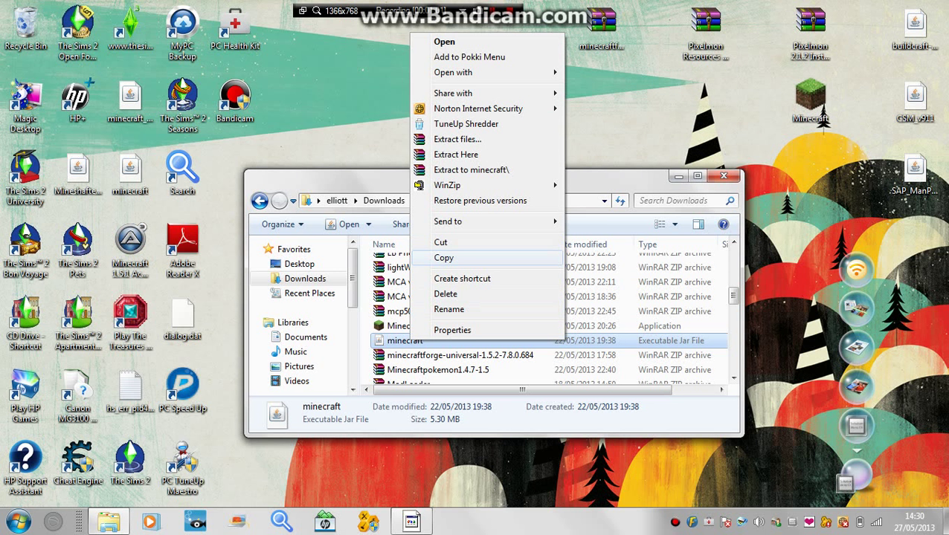
left_click(443, 258)
key("alt+Left")
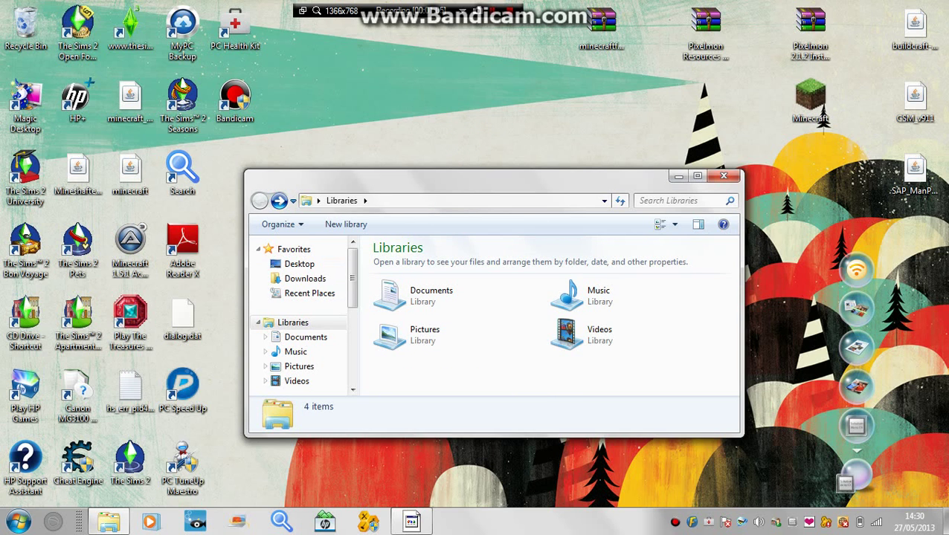
left_click(723, 176)
Open the AppData\Roaming folder through the Run dialog and go to .minecraft\bin.
key("super")
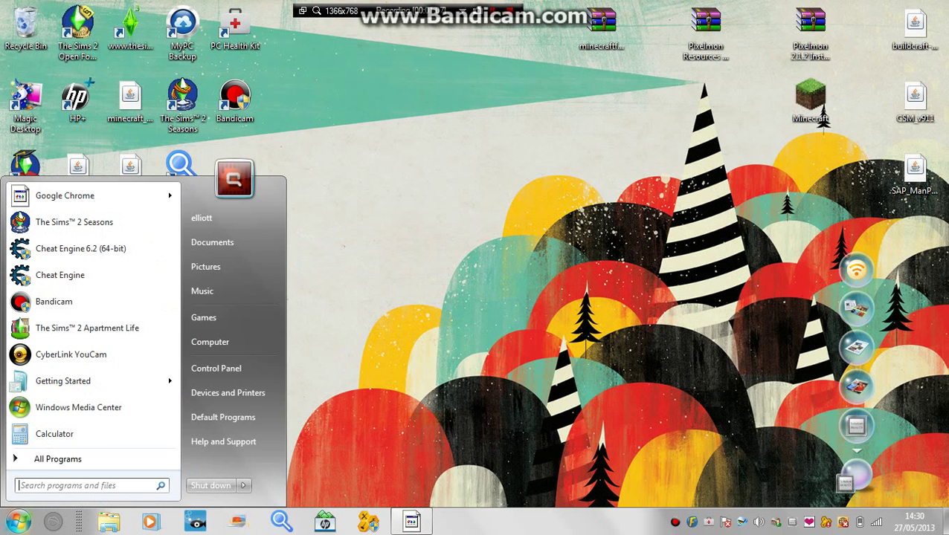
type("run")
key("Return")
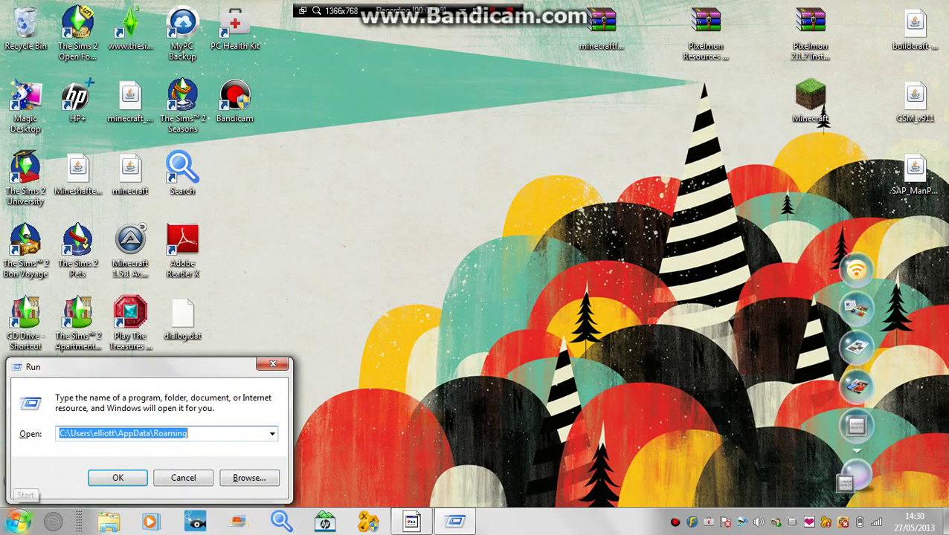
key("Return")
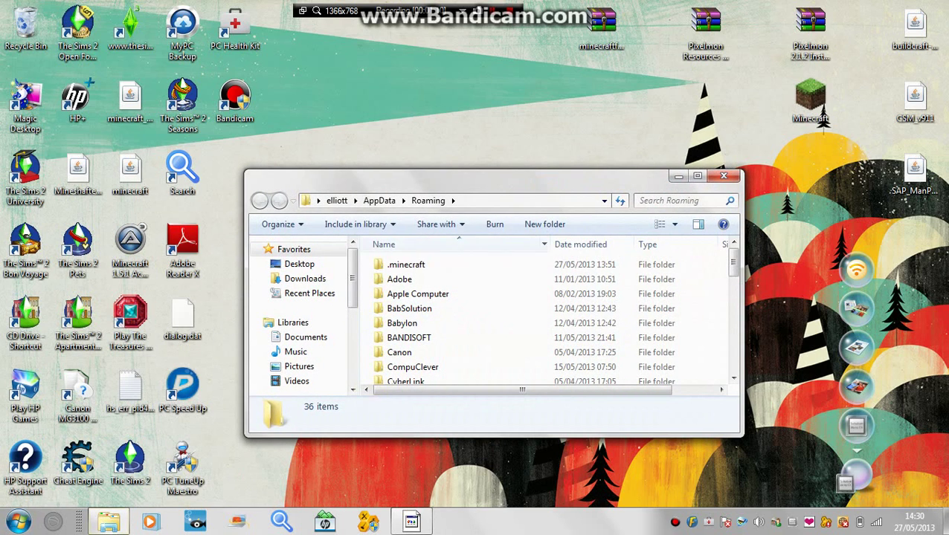
double_click(405, 264)
double_click(405, 263)
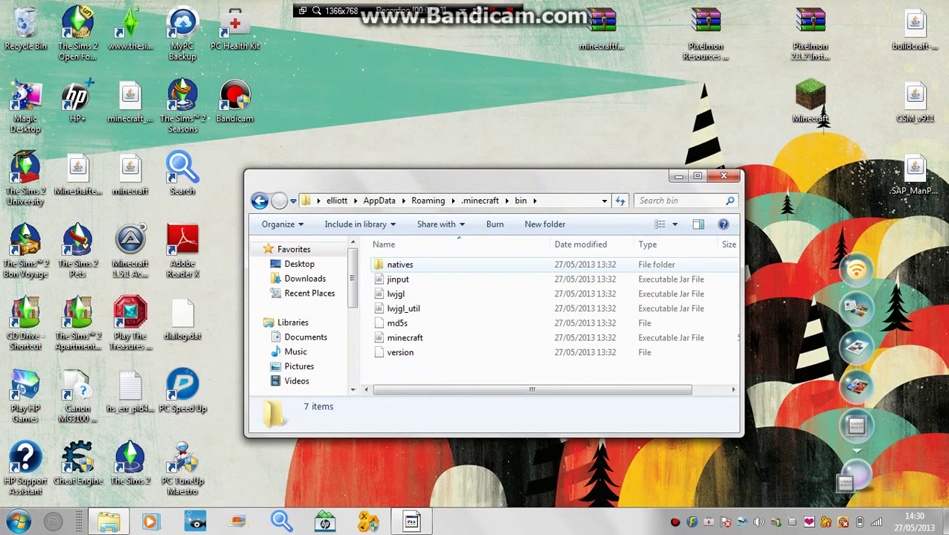
Delete the existing minecraft jar from the bin folder, paste the copied one in its place, and put the window away.
right_click(408, 341)
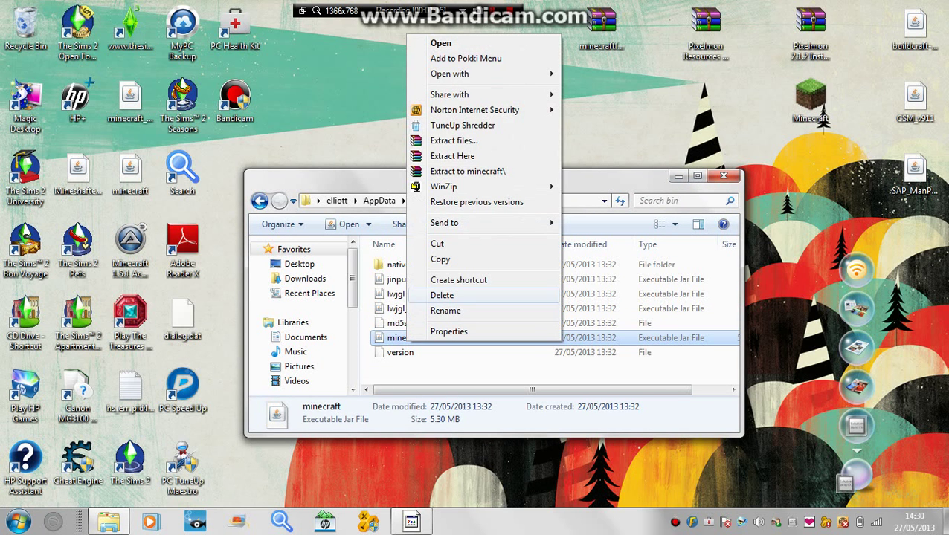
left_click(442, 296)
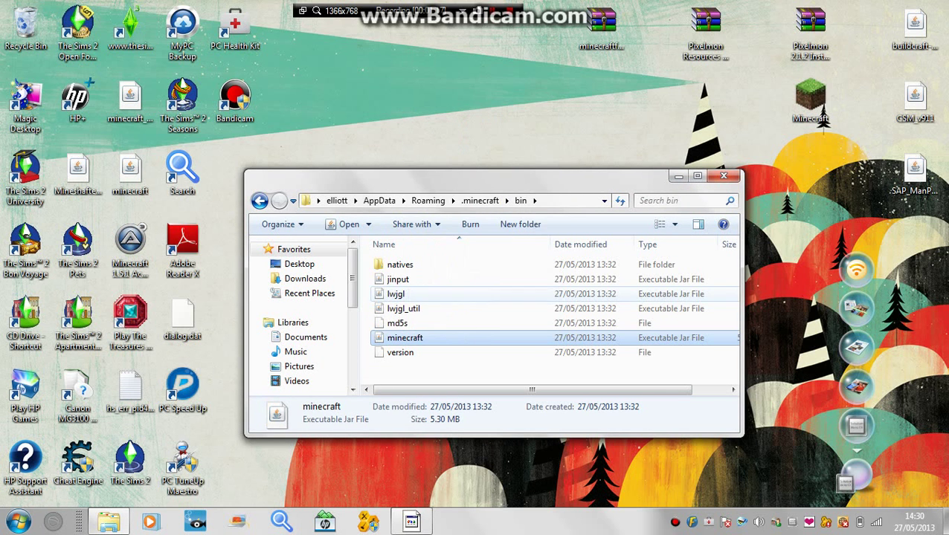
key("Return")
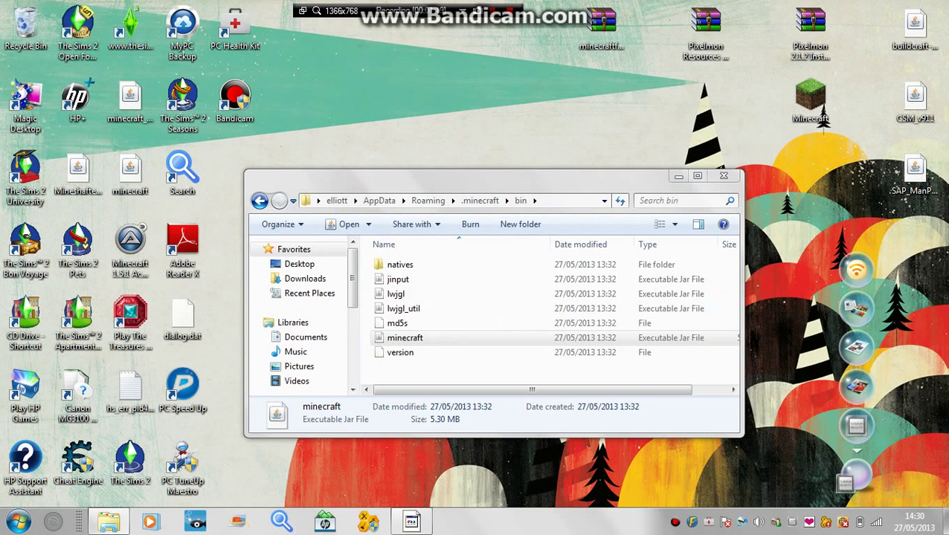
right_click(428, 363)
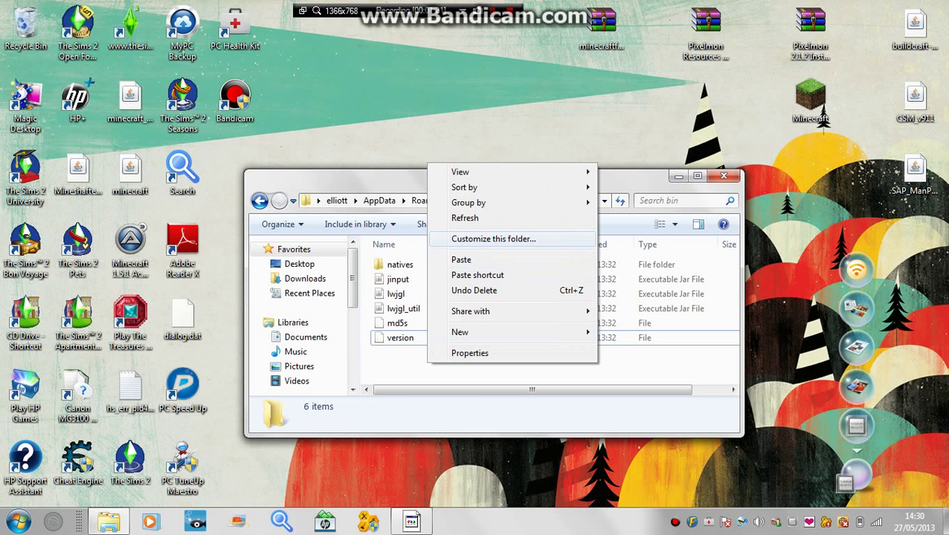
left_click(461, 260)
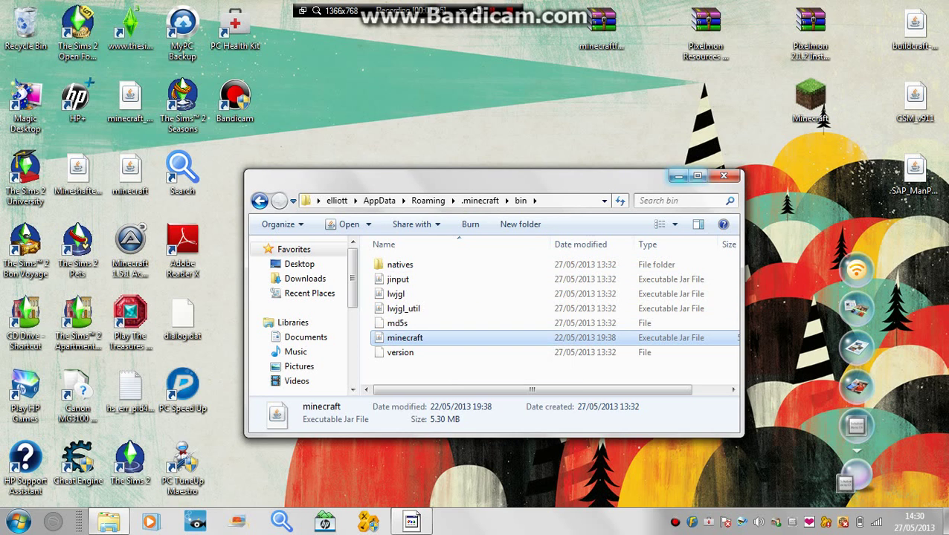
left_click(724, 176)
Run Minecraft from the desktop, accepting the security prompt, and close the YouTube browser window.
double_click(821, 111)
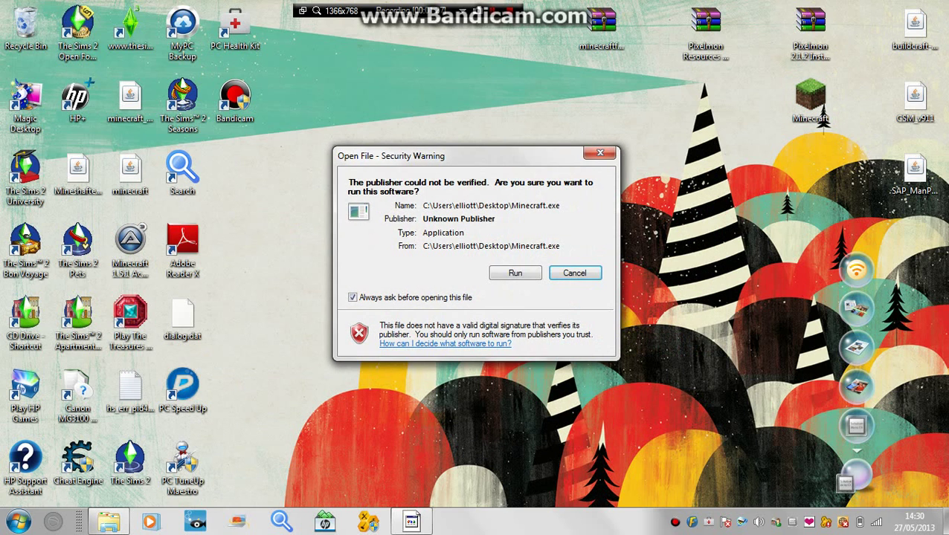
key("Return")
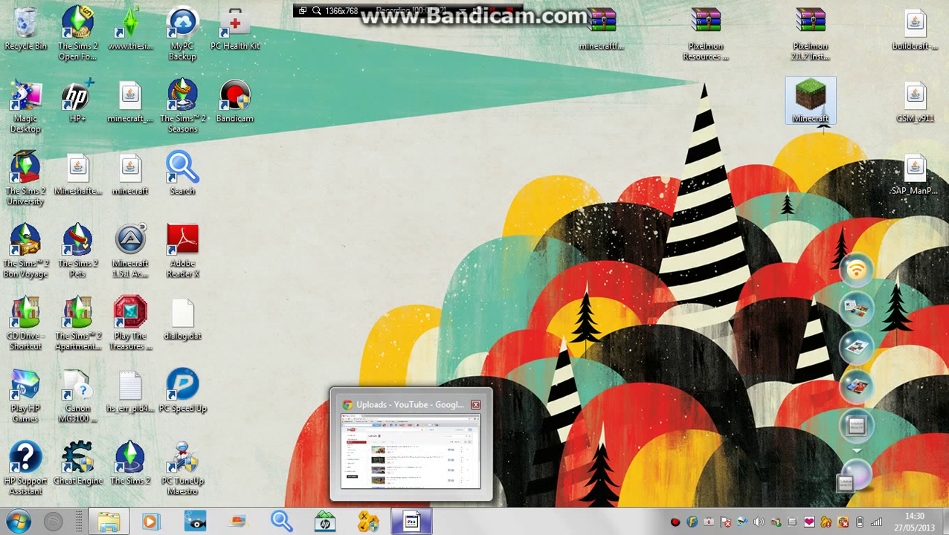
left_click(413, 520)
left_click(475, 405)
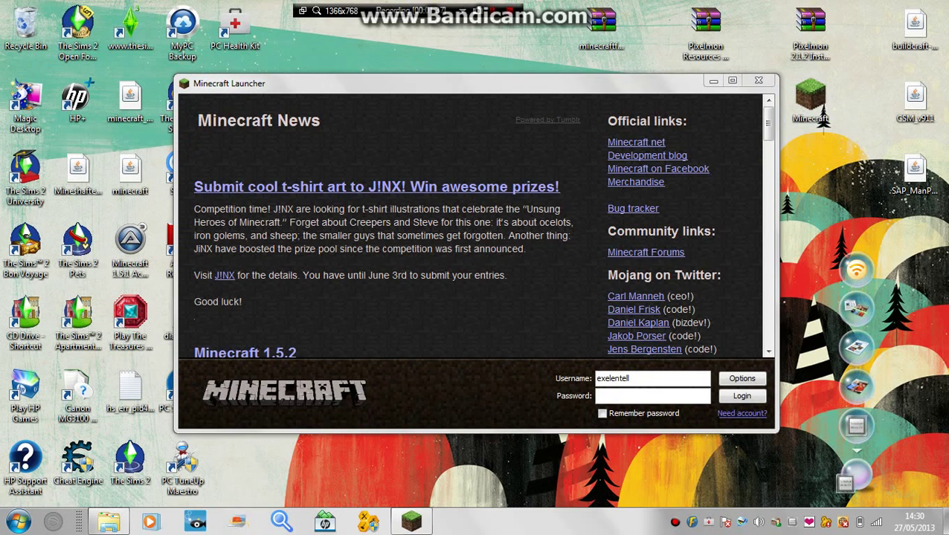
Enter the account password, log in to check the game's title screen, and close the game.
type("••")
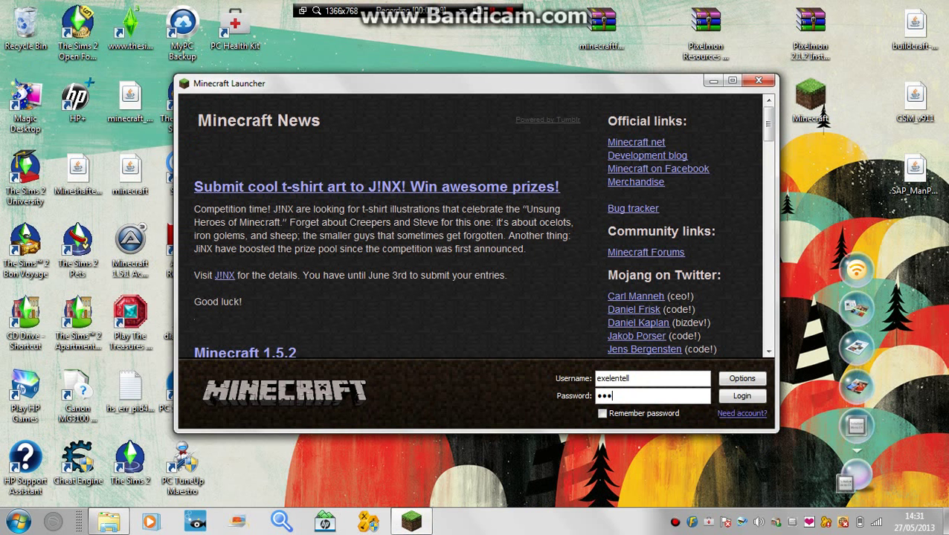
key("Return")
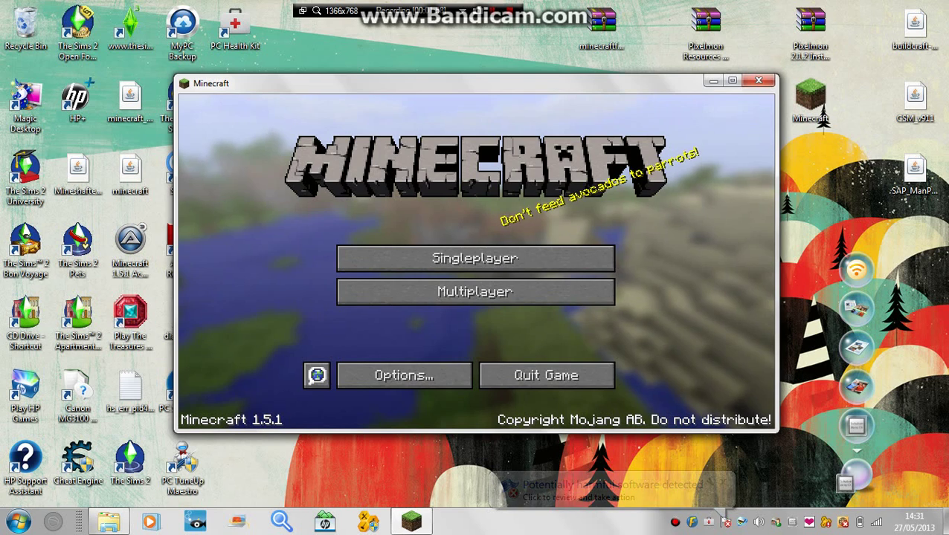
left_click(757, 80)
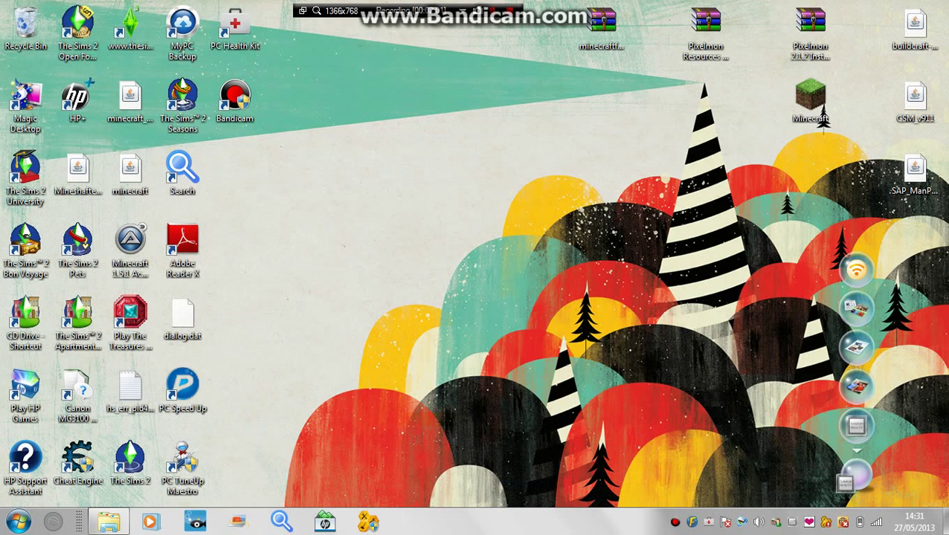
Return to the bin folder, open the minecraft jar as an archive in WinRAR, and minimize the folder window.
left_click(108, 522)
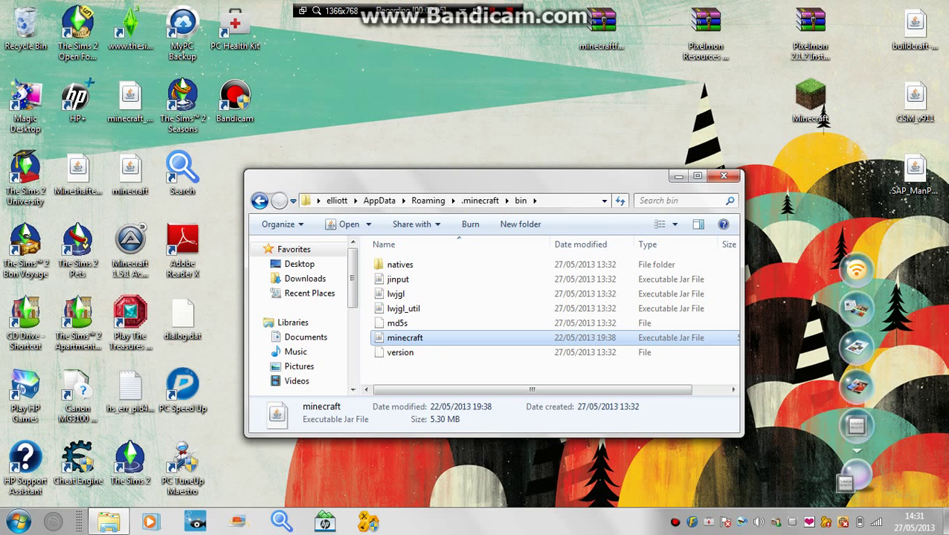
left_click(533, 307)
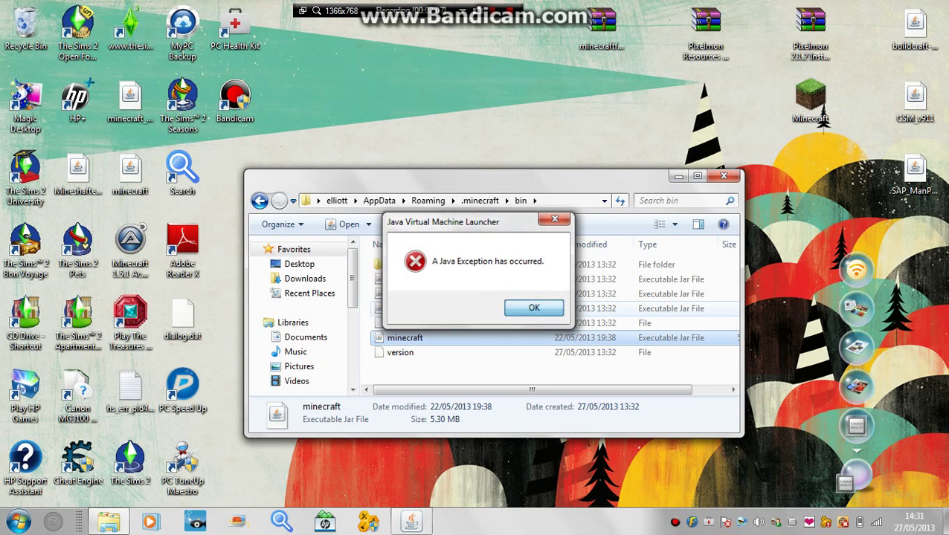
right_click(406, 339)
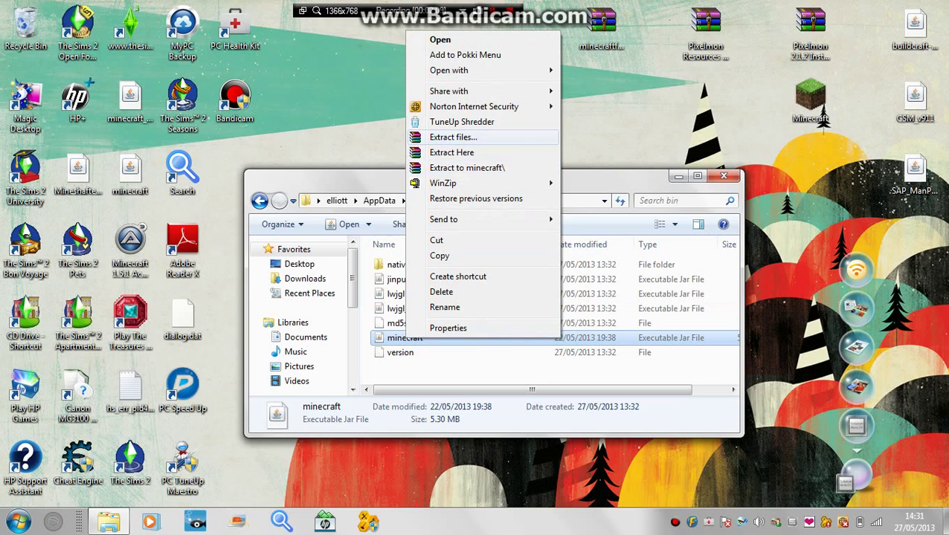
mouse_move(483, 70)
left_click(611, 87)
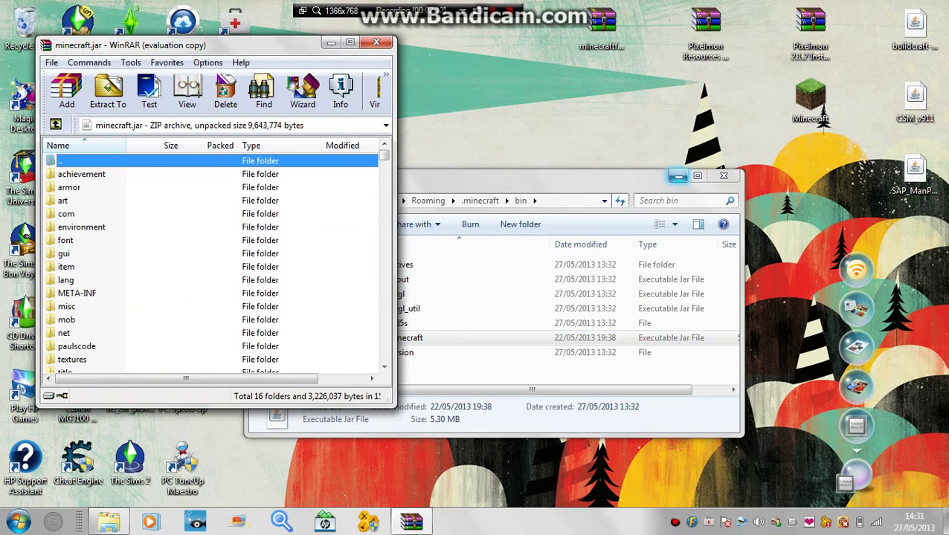
left_click(677, 176)
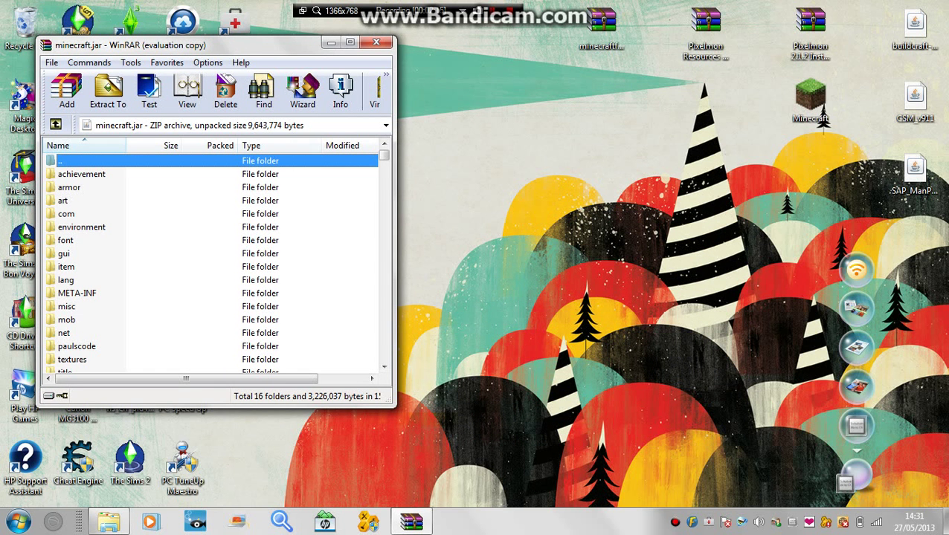
Delete the META-INF folder from the minecraft.jar archive.
left_click(88, 293)
right_click(88, 292)
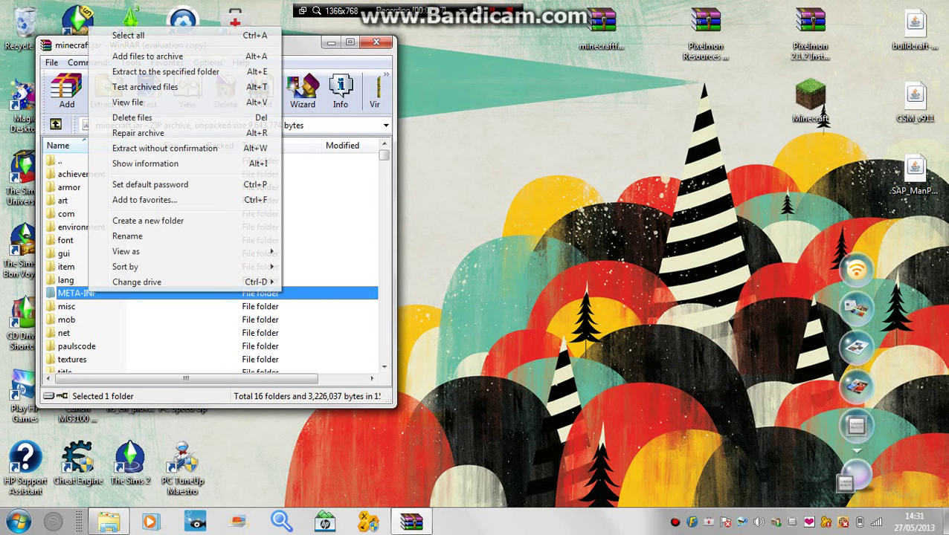
left_click(133, 118)
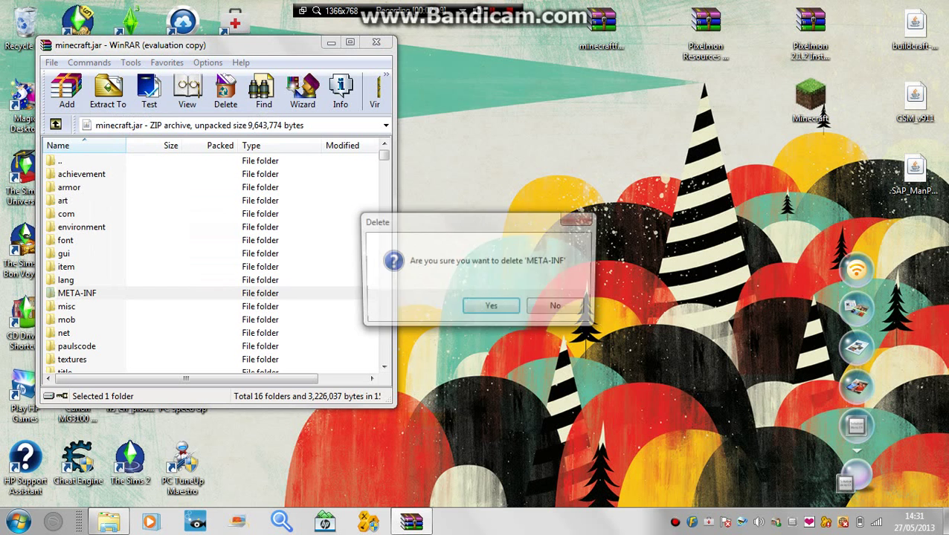
key("Return")
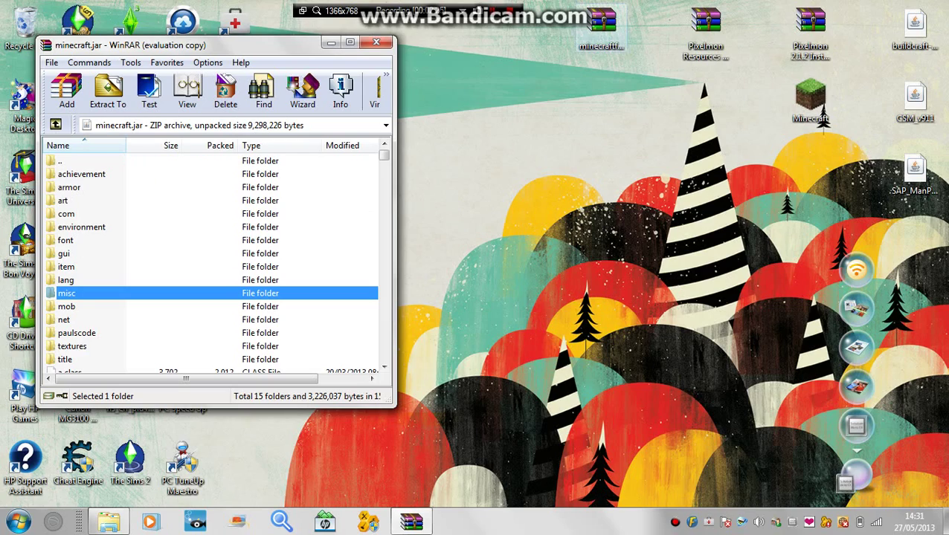
Add all files from minecraftforge-universal-1.5.1-7.7.2.682.zip to minecraft.jar with the default archive settings and close both archives.
double_click(600, 26)
left_click_drag(186, 45, 567, 46)
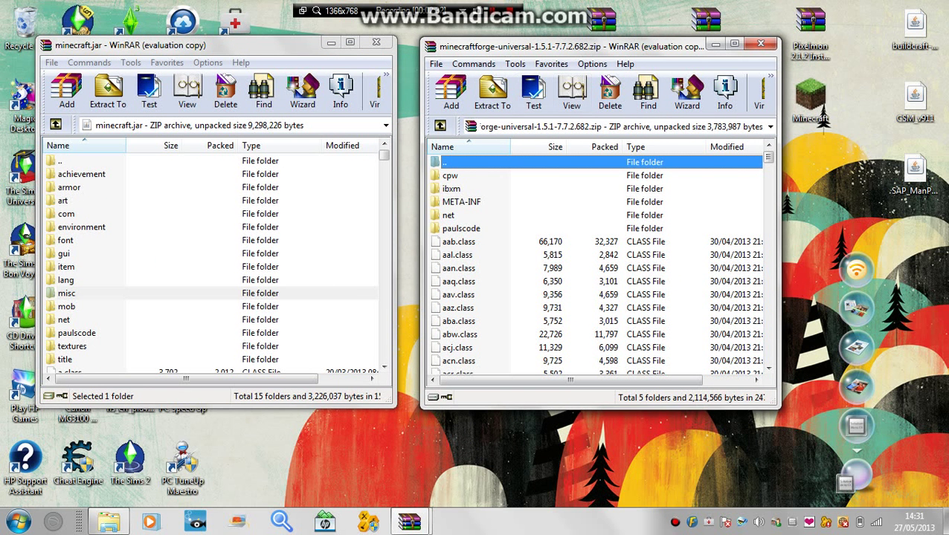
left_click(558, 254)
key("ctrl+a")
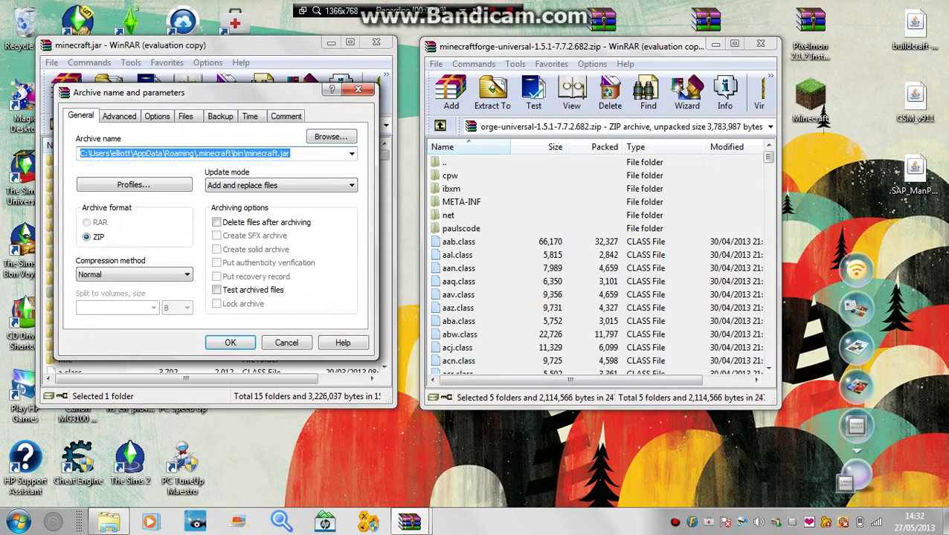
key("Return")
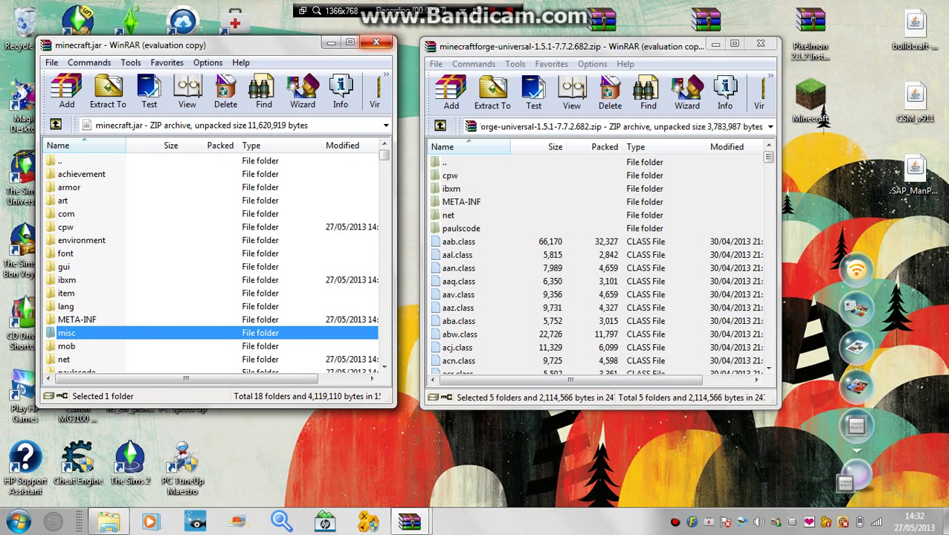
left_click(376, 42)
left_click(760, 44)
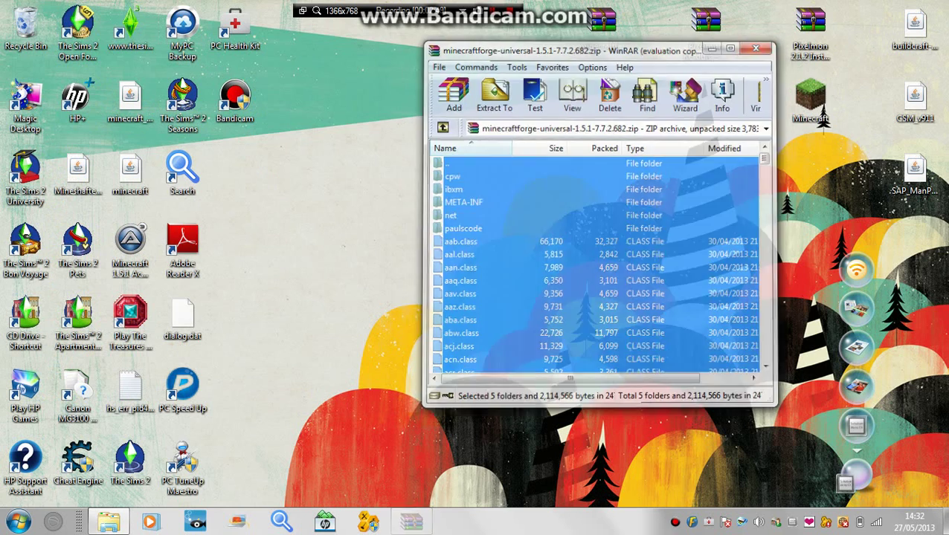
Launch Minecraft from the desktop and log in with the account password to load the modded game.
double_click(810, 98)
key("Return")
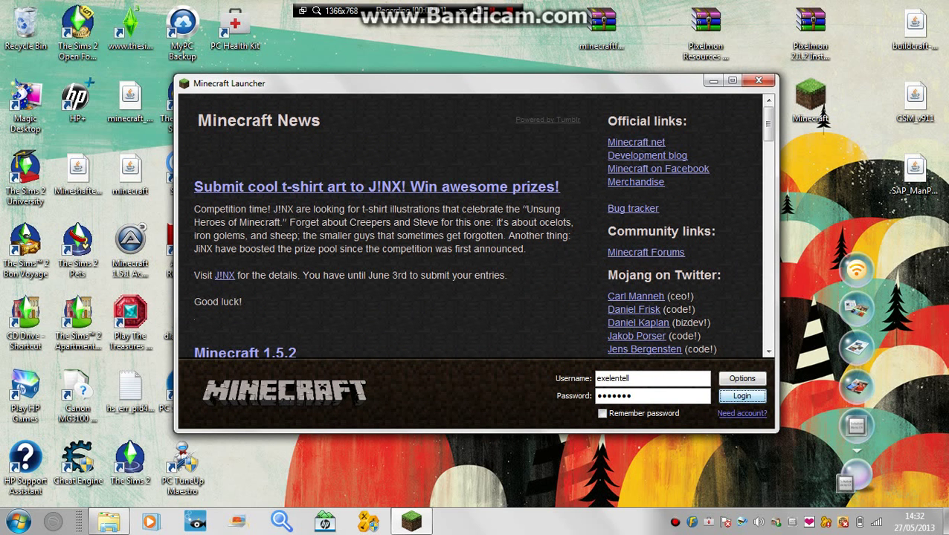
left_click(740, 395)
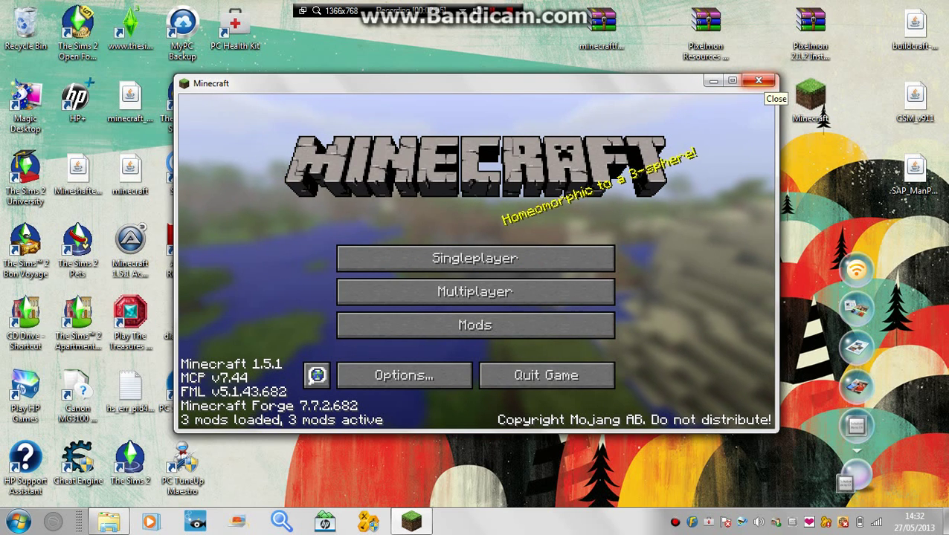
Close Minecraft, restore the open folder window and go back up to the Roaming folder.
left_click(758, 80)
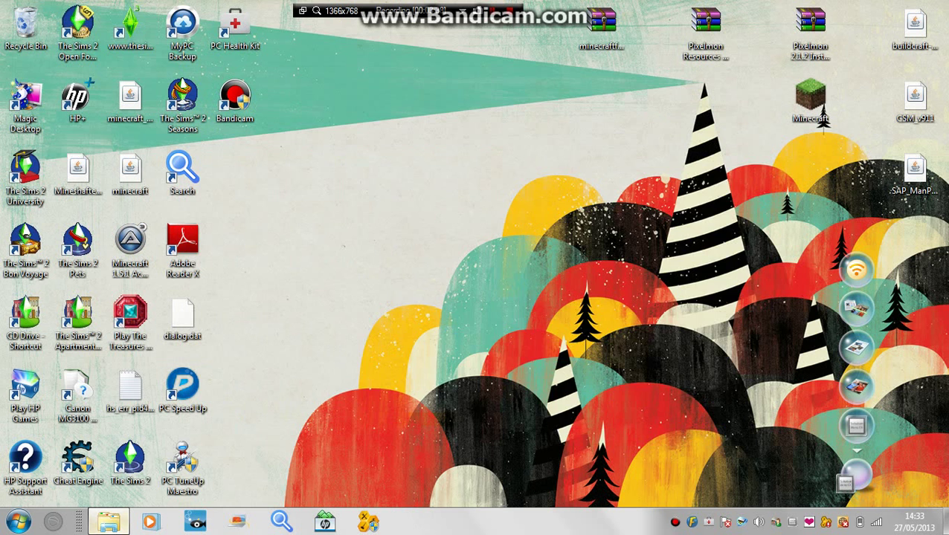
left_click(108, 522)
left_click(259, 200)
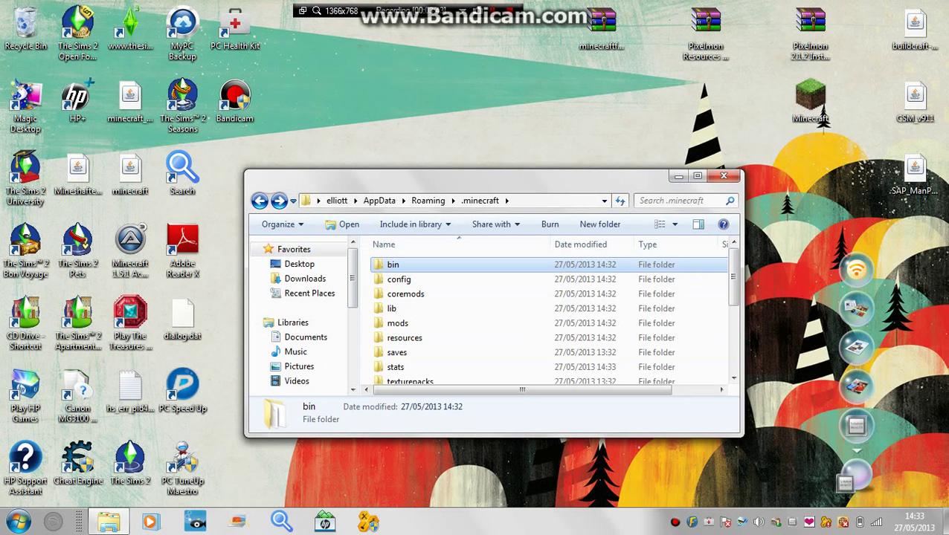
left_click(259, 200)
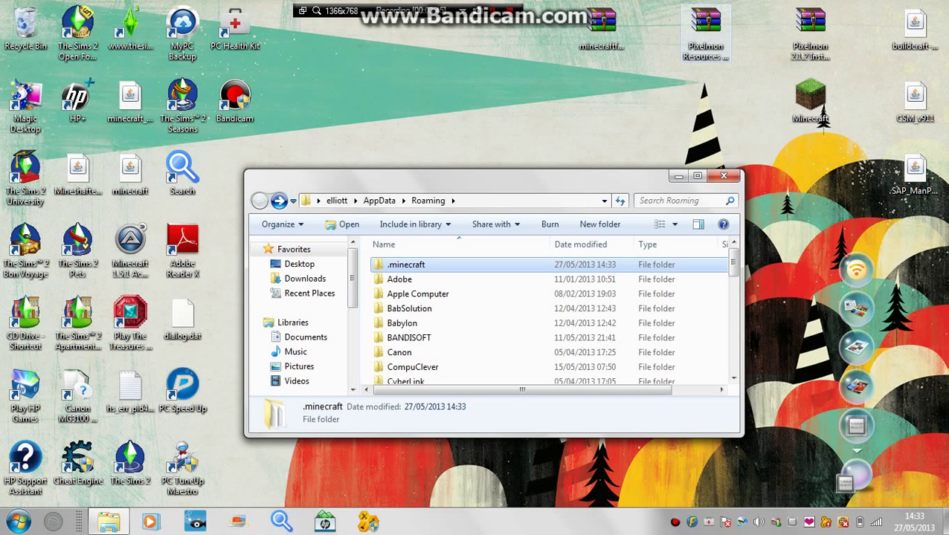
Copy the database and mods folders from Pixelmon 2.1.2 Install (3).zip into the .minecraft folder and close the archive.
double_click(810, 30)
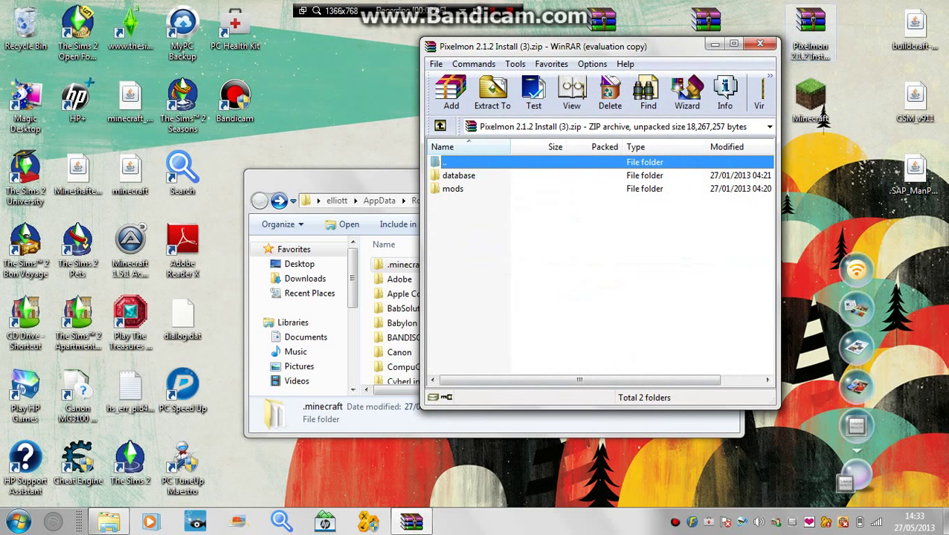
key("ctrl+a")
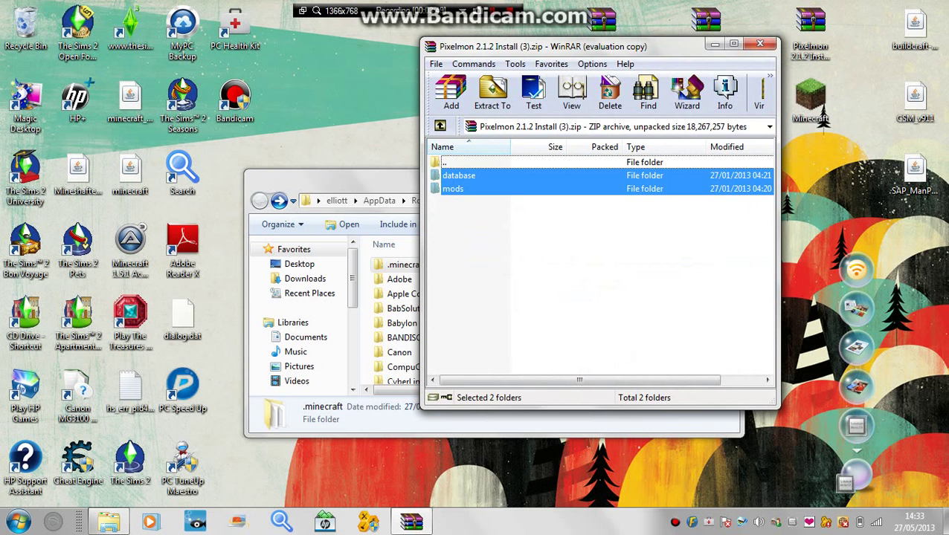
left_click_drag(458, 175, 397, 264)
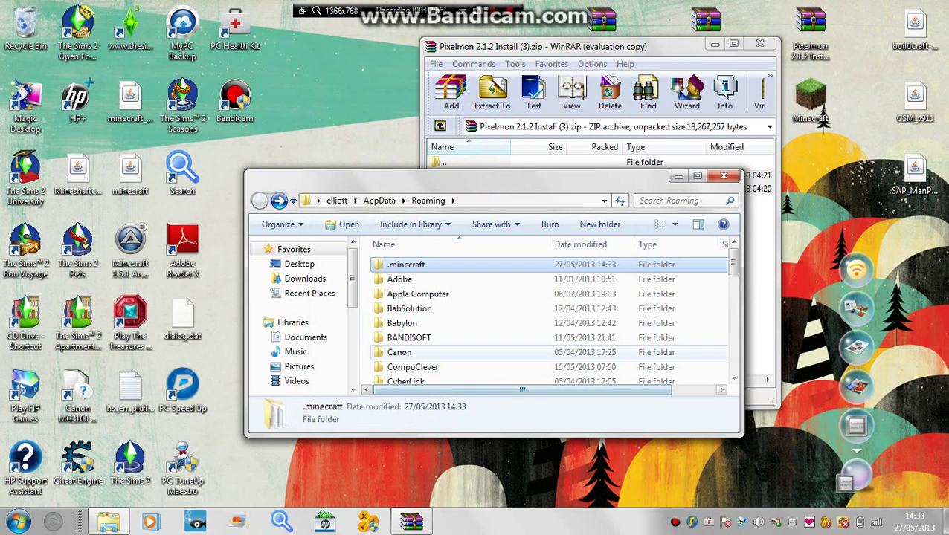
left_click(759, 45)
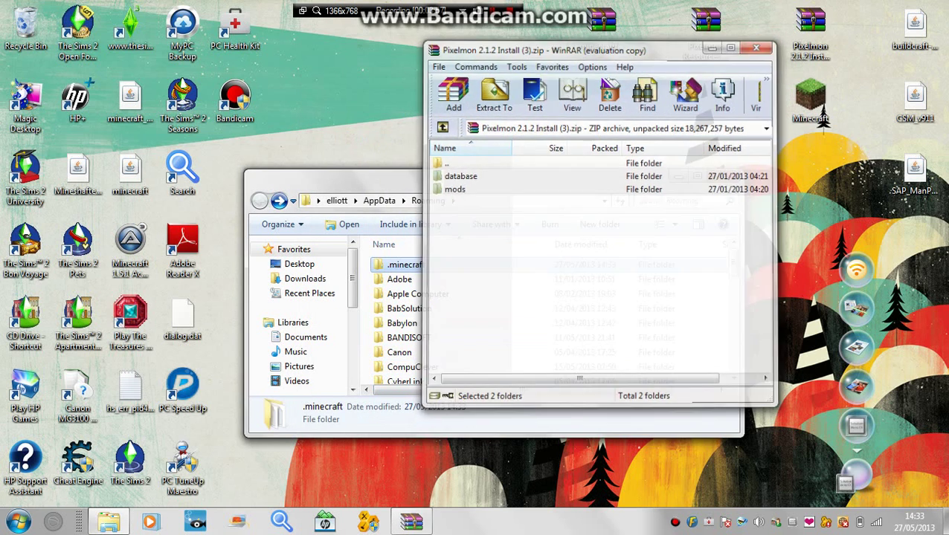
Merge the resources folder from Pixelmon Resources Install 1.1 (2).zip into .minecraft, closing the archive and the folder window.
double_click(705, 36)
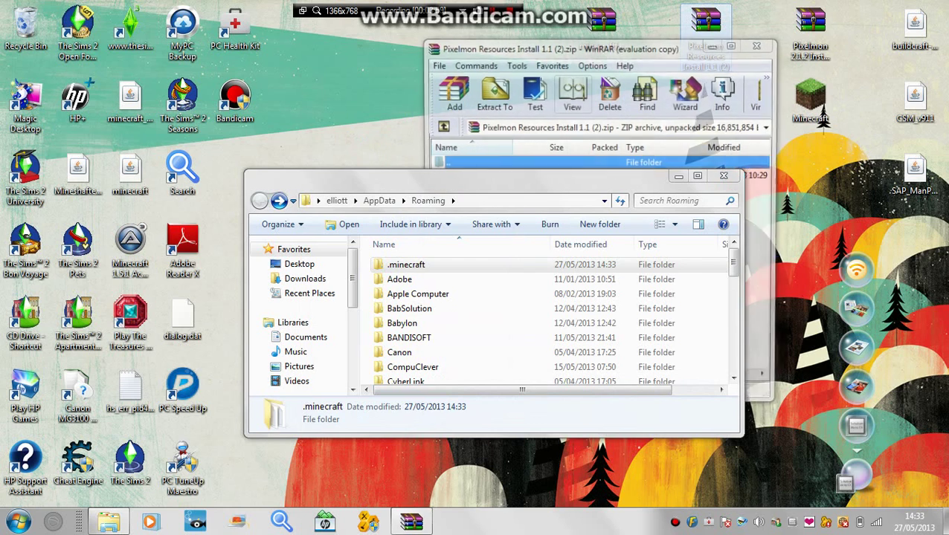
left_click_drag(553, 46, 672, 49)
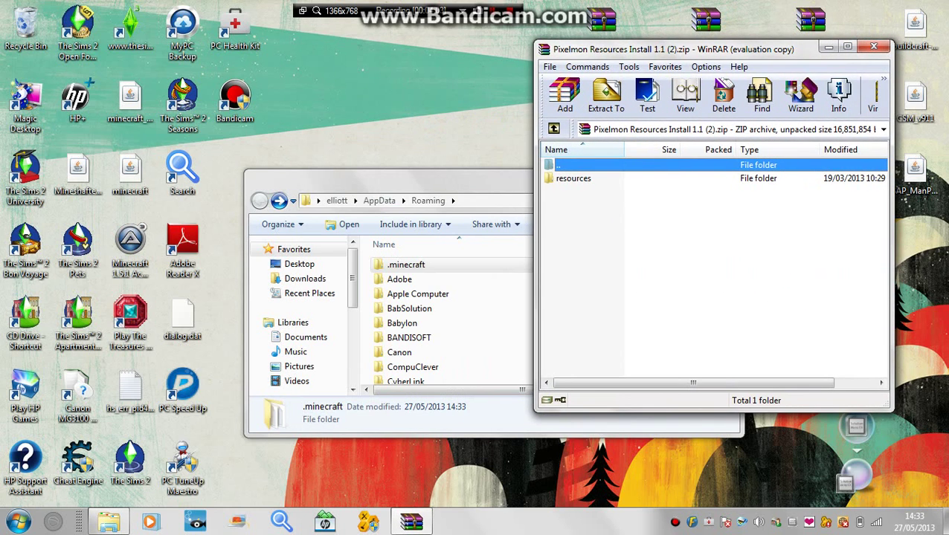
left_click_drag(573, 179, 432, 264)
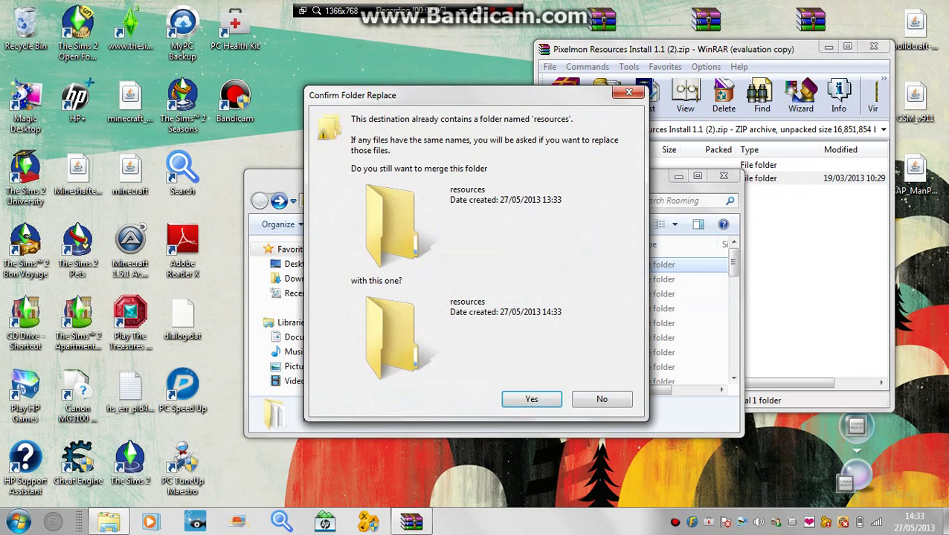
left_click(530, 400)
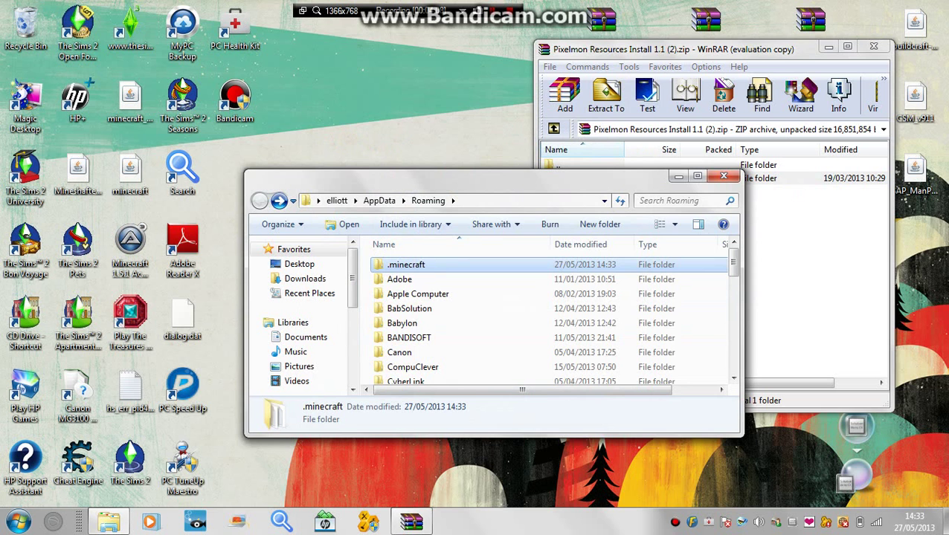
left_click(873, 46)
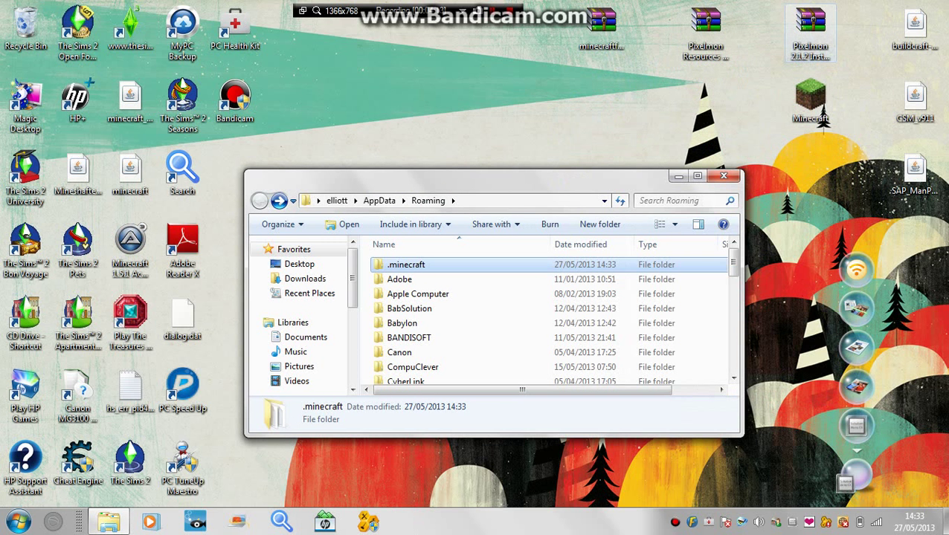
left_click(724, 176)
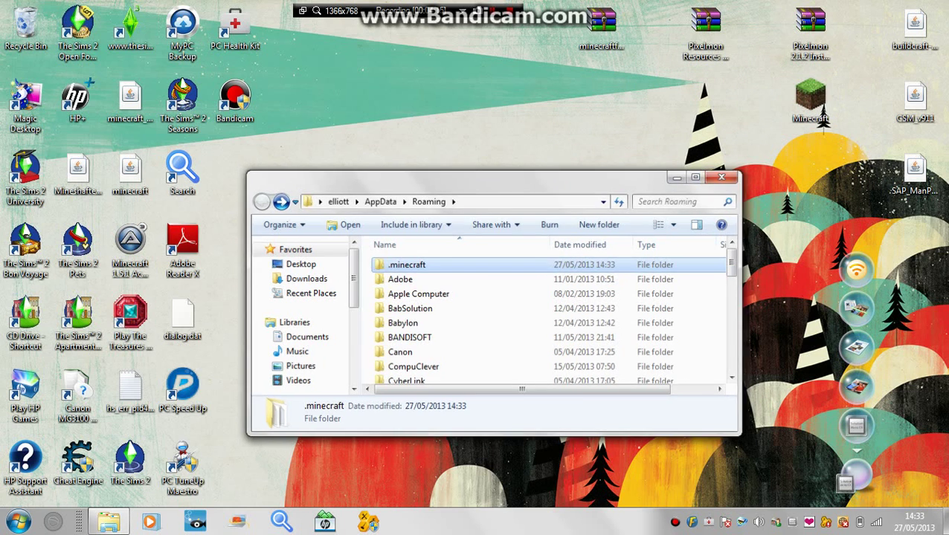
Run Minecraft from the desktop, enter the account password and log in to load the game.
double_click(823, 128)
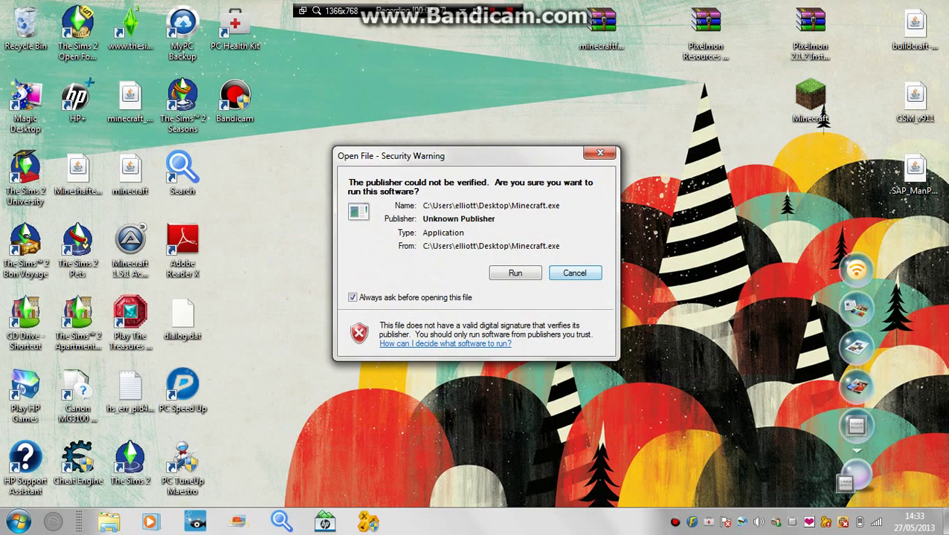
key("Return")
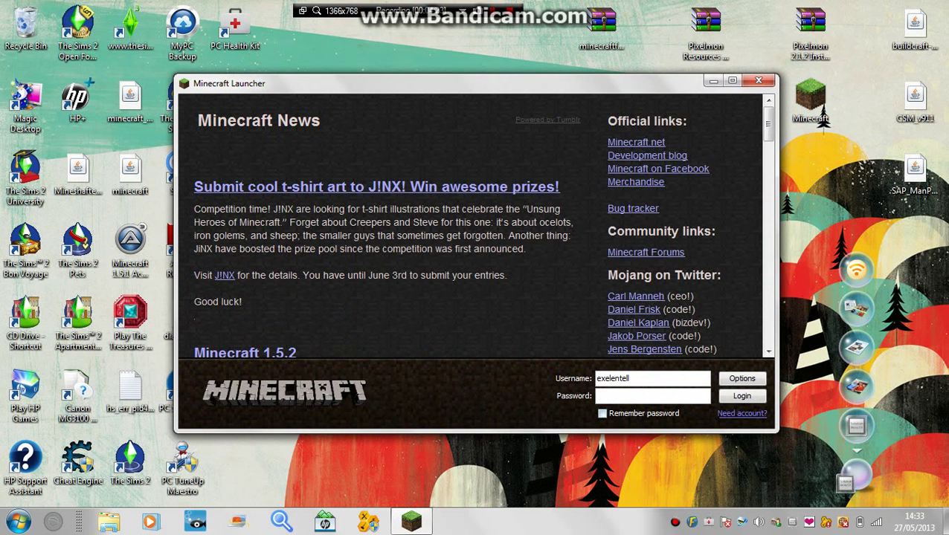
type("•••••••")
key("Tab")
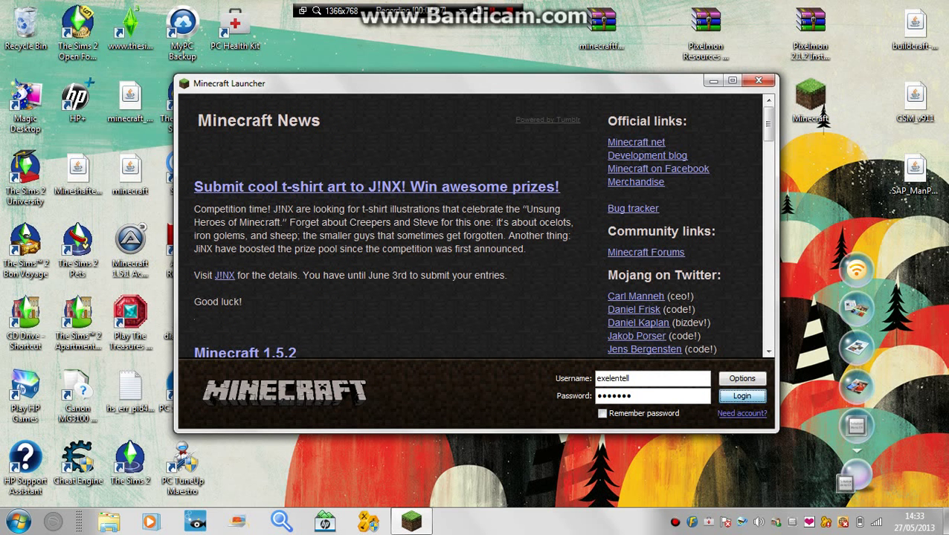
key("Return")
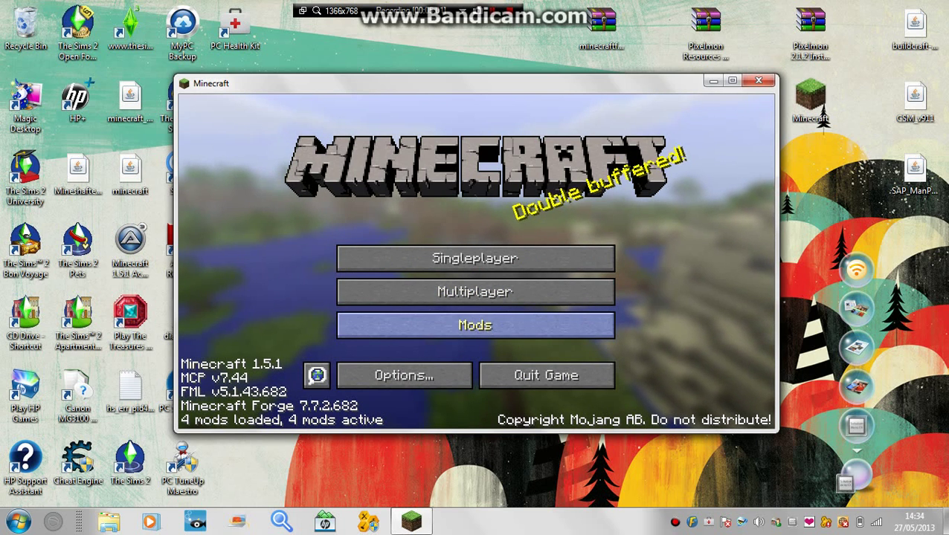
Check the Pixelmon entry's details in the game's mod list and return to the title screen.
left_click(476, 325)
left_click(269, 313)
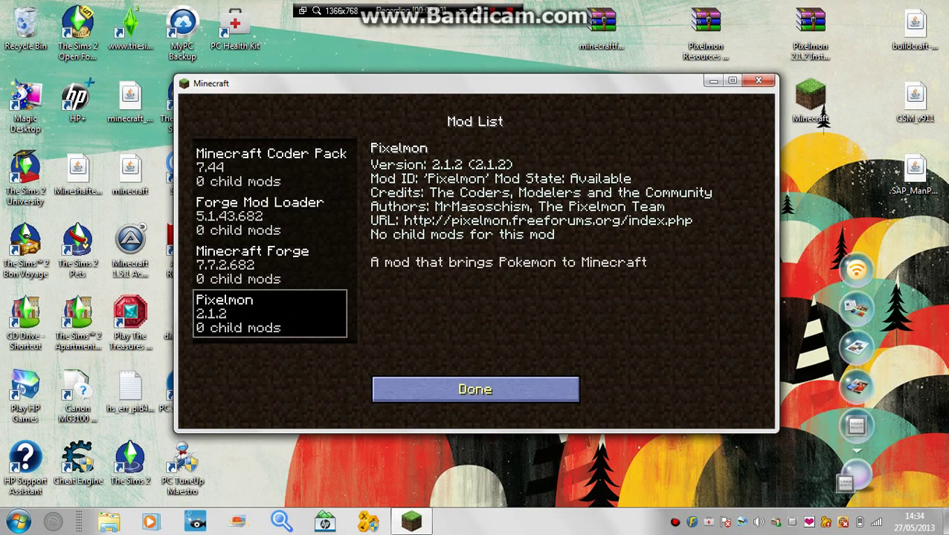
left_click(474, 389)
Create a new singleplayer world in Creative mode with a non-default world type, and choose Bulbasaur as the starter Pokemon.
left_click(474, 257)
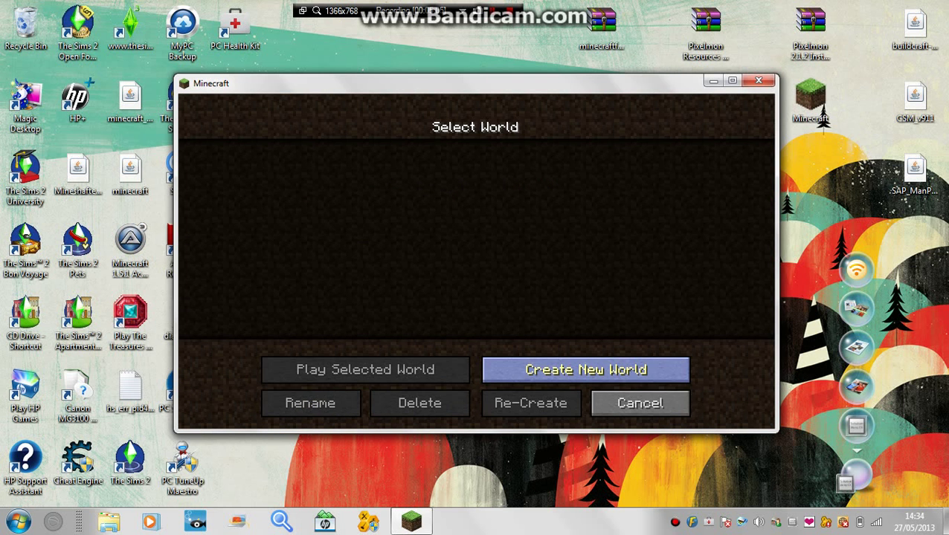
left_click(586, 370)
left_click(475, 268)
left_click(475, 268)
left_click(475, 368)
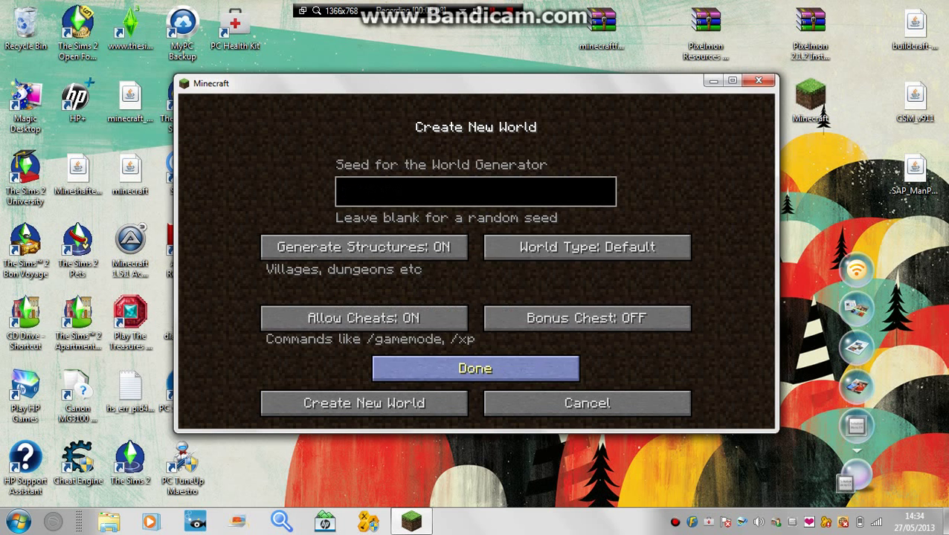
left_click(586, 245)
left_click(475, 366)
left_click(364, 403)
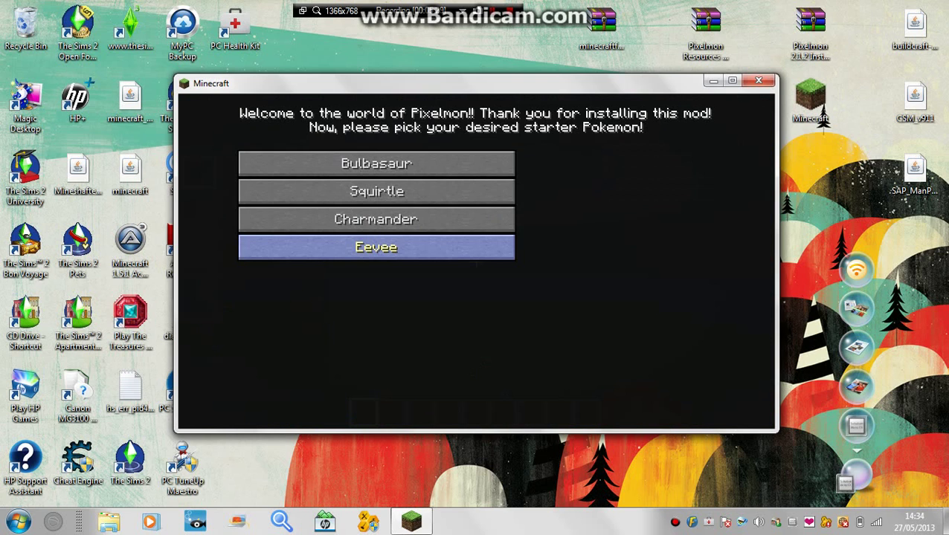
left_click(376, 163)
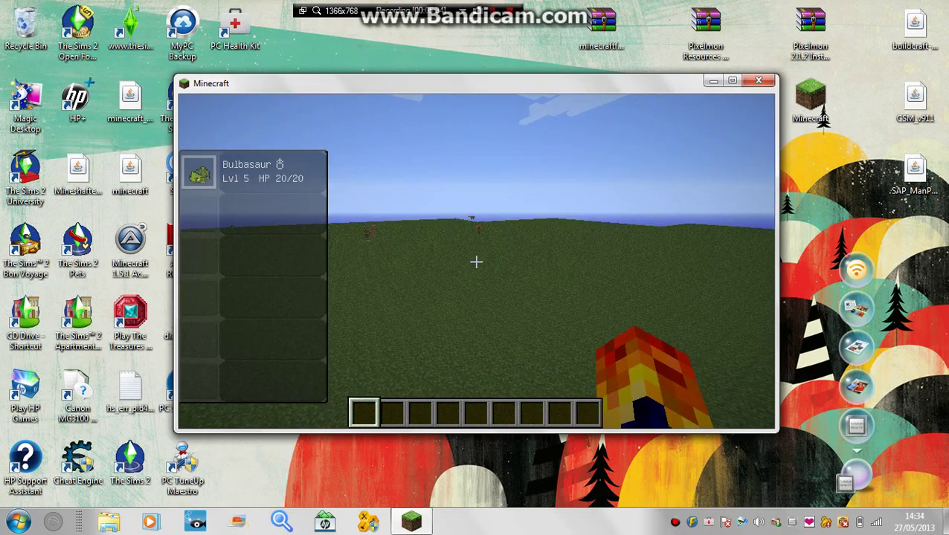
Look through the Pixelmon item categories on the creative inventory's second page, from Pokeballs and Badges through Restoration to Held Items.
key("e")
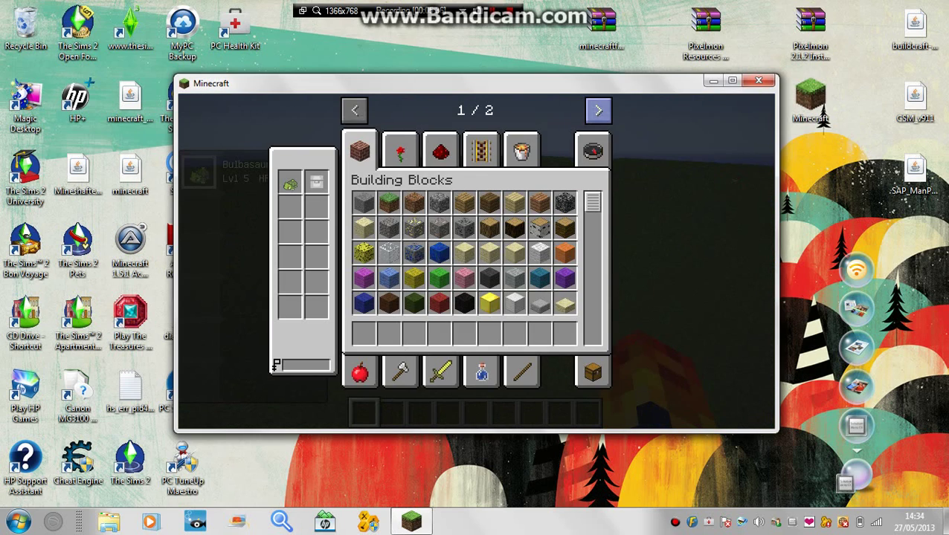
left_click(599, 111)
left_click(360, 150)
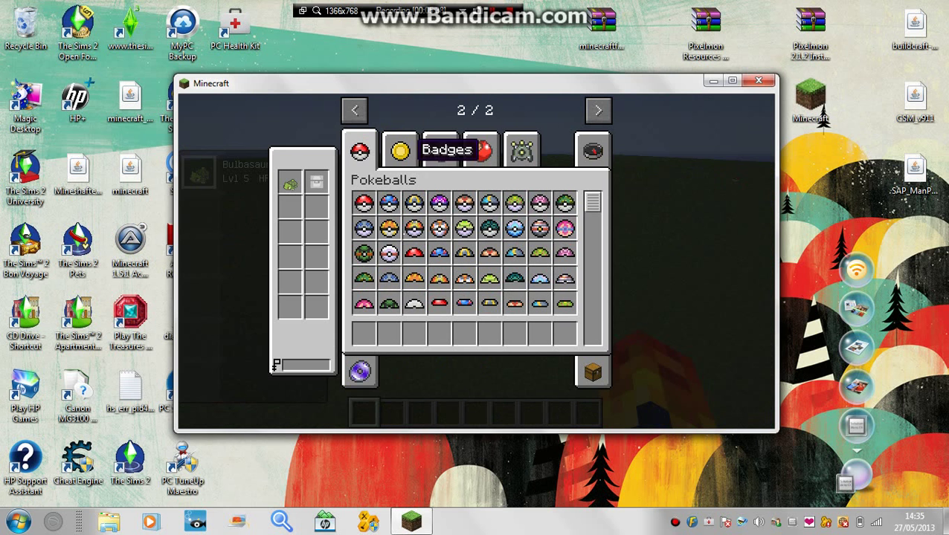
left_click(402, 149)
left_click(441, 151)
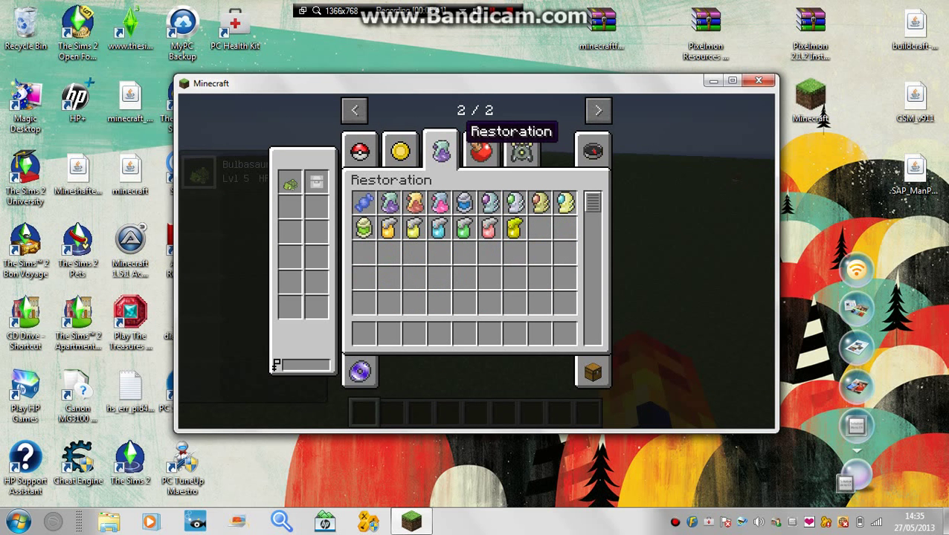
left_click(481, 151)
left_click(524, 141)
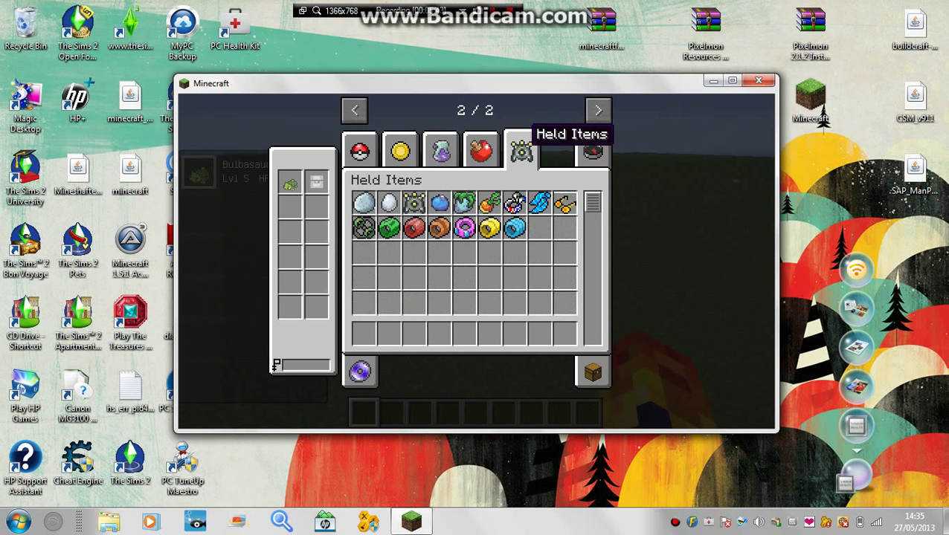